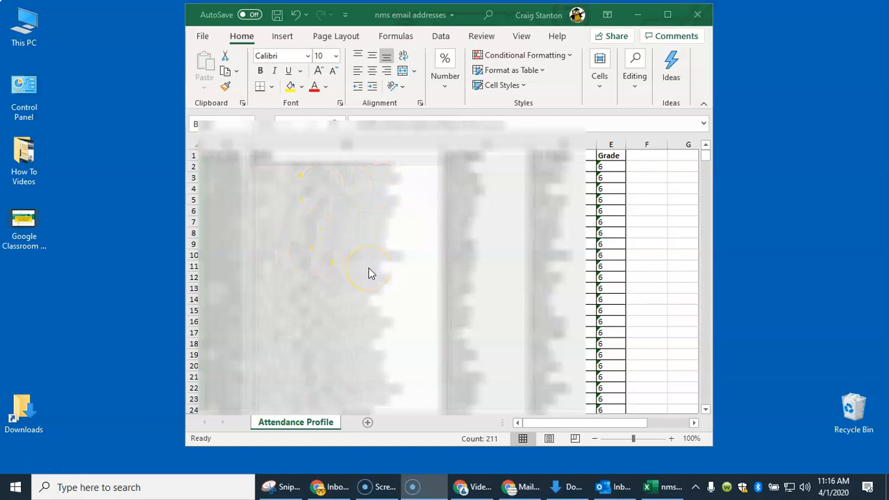
Copy the grade 8 students' e-mail addresses in column B, from row 384 to row 594.
left_click_drag(708, 157, 705, 315)
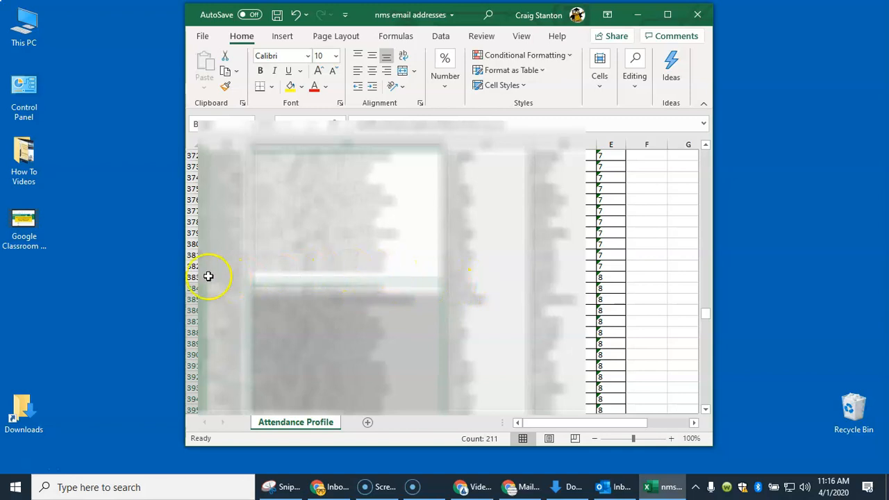
left_click(285, 288)
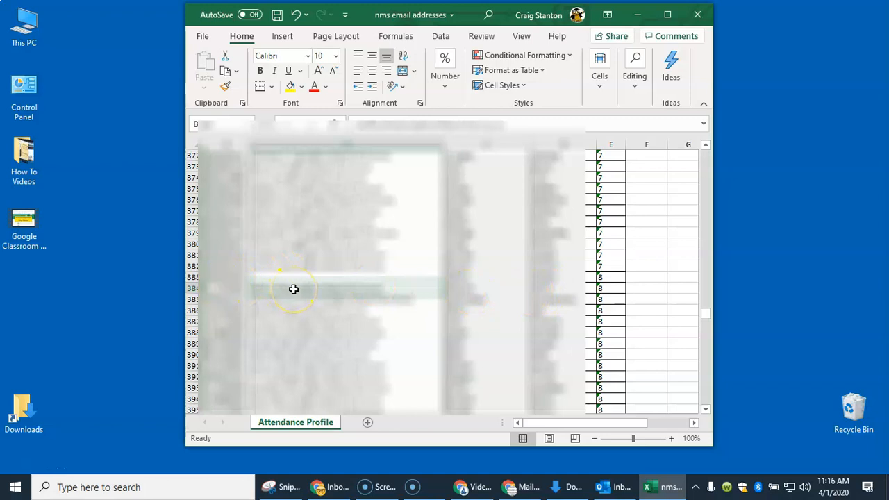
left_click_drag(703, 313, 694, 401)
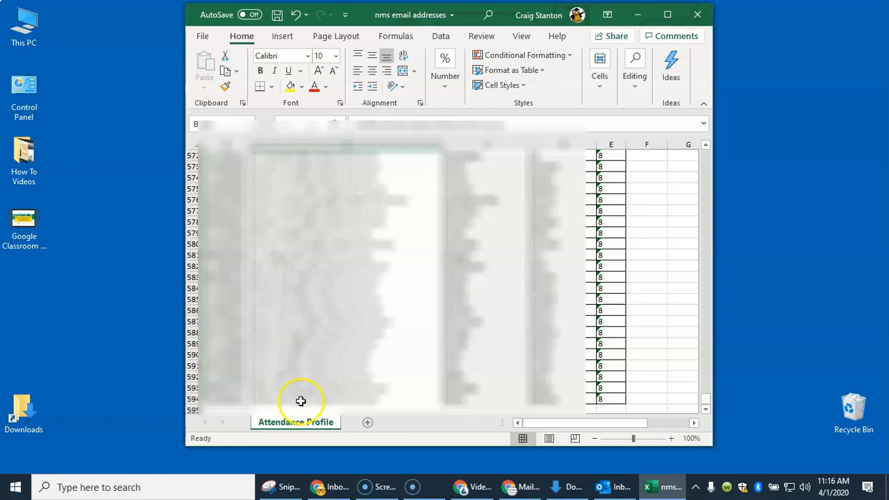
left_click(300, 401, "shift")
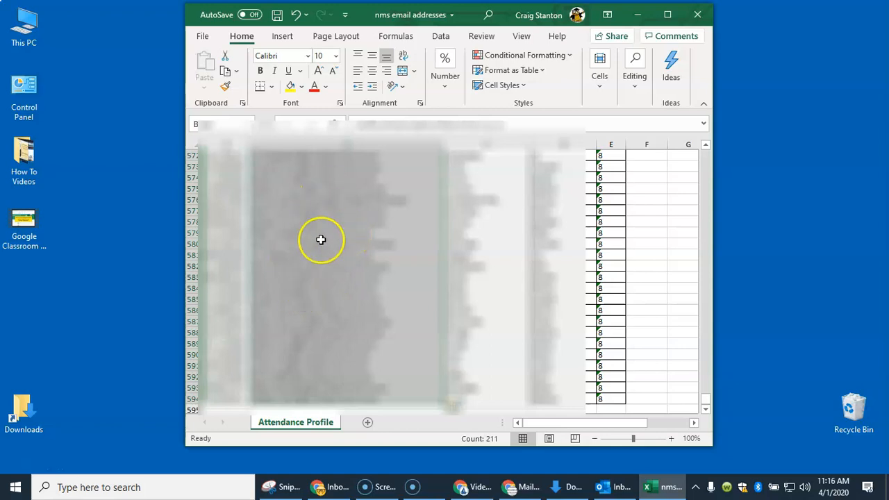
right_click(318, 203)
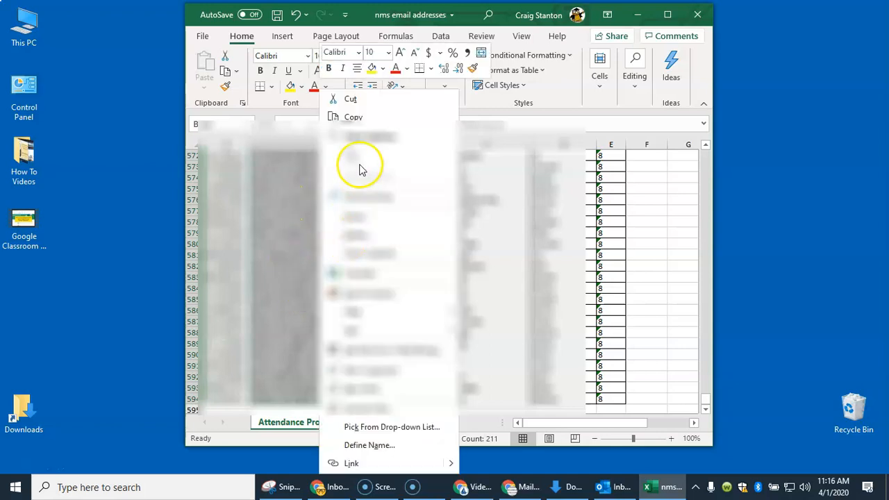
left_click(359, 119)
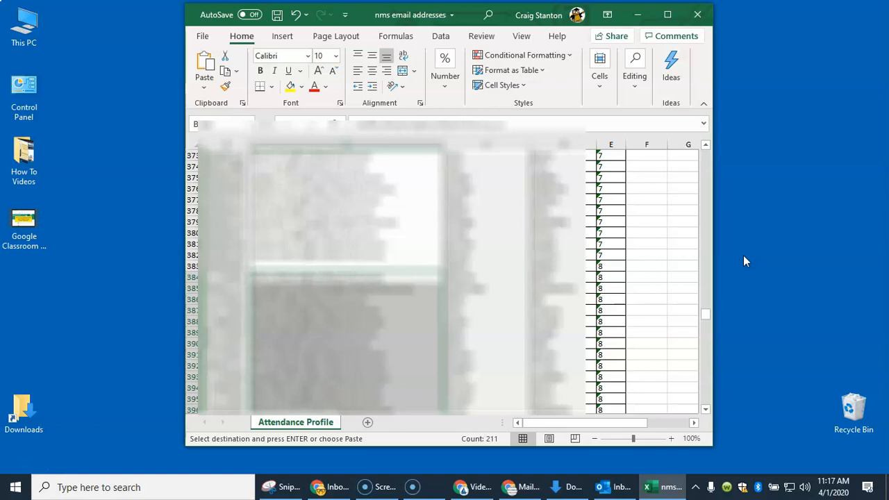
Switch to Outlook and open the Contacts list in the People view.
left_click(15, 489)
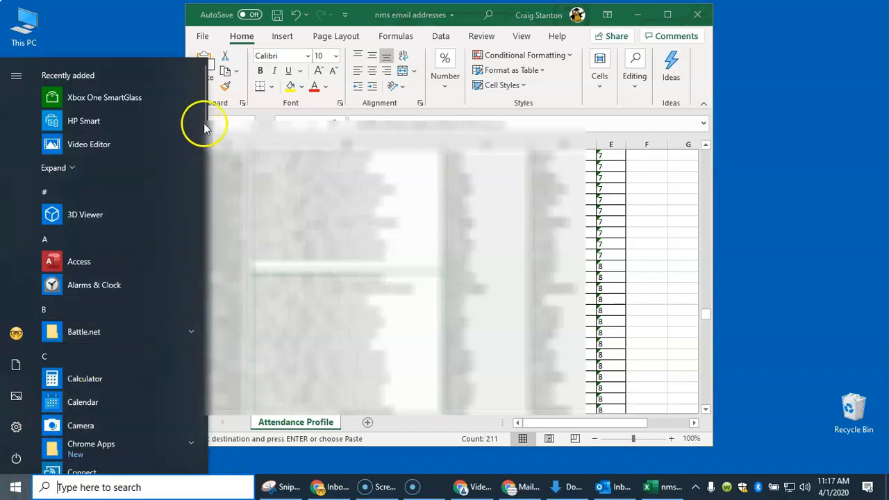
scroll(205, 122, "down", 1)
left_click_drag(205, 121, 164, 274)
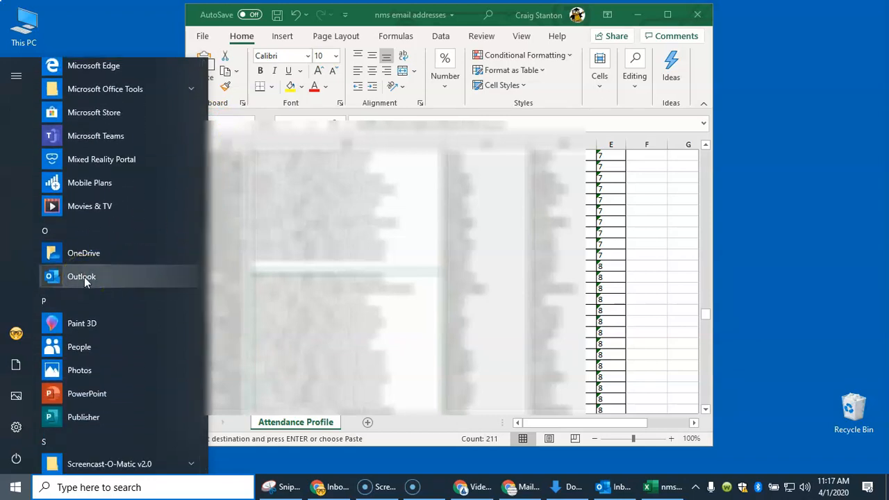
left_click(603, 479)
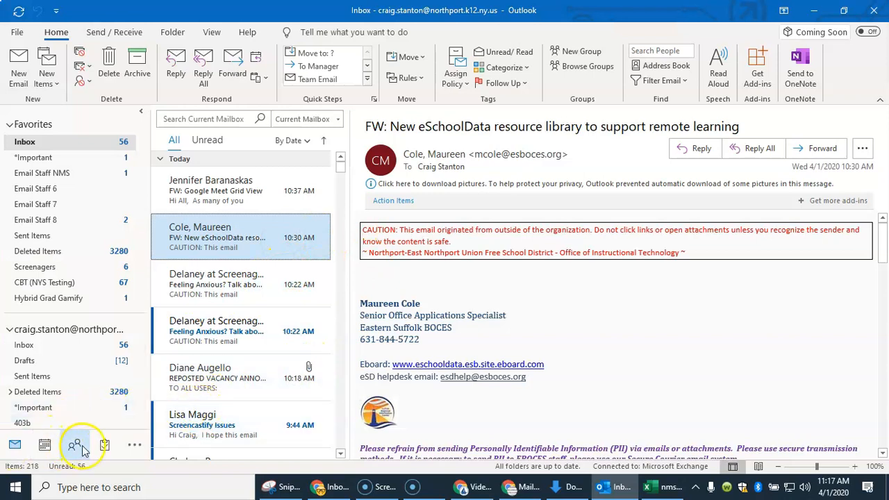
mouse_move(82, 446)
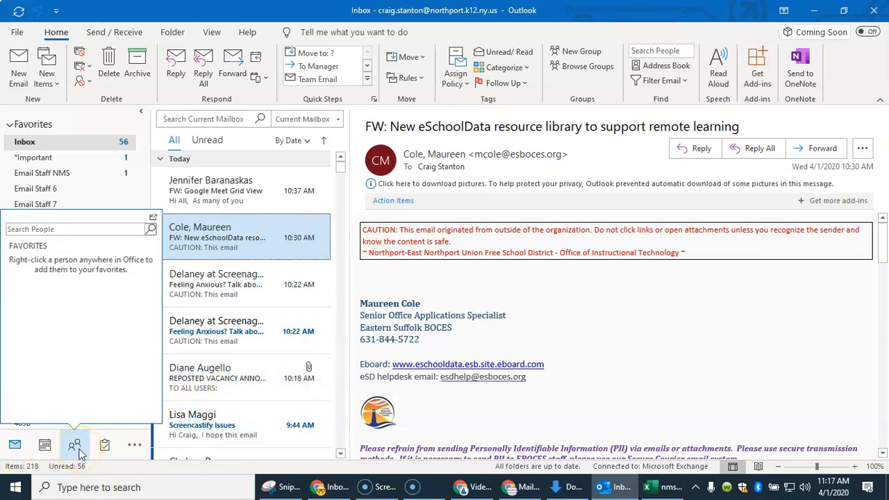
left_click(76, 448)
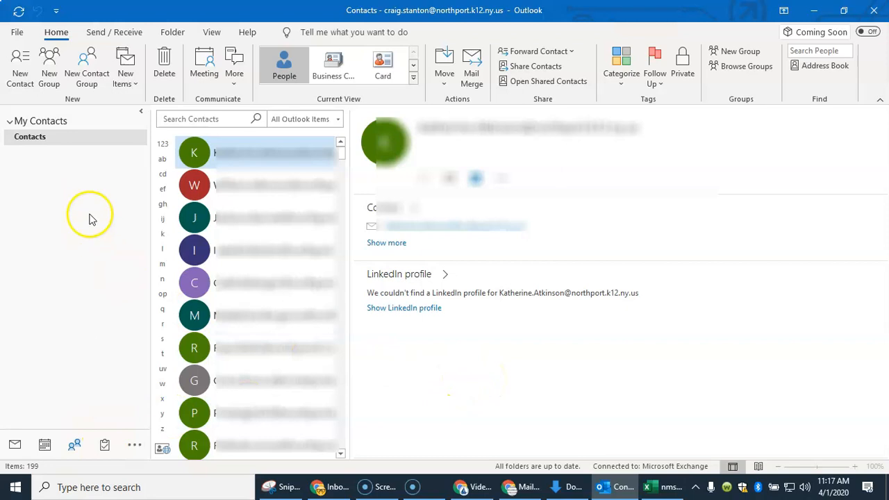
Create a new contact group and paste the copied e-mail addresses as its members through the Outlook Contacts member selection.
left_click(97, 64)
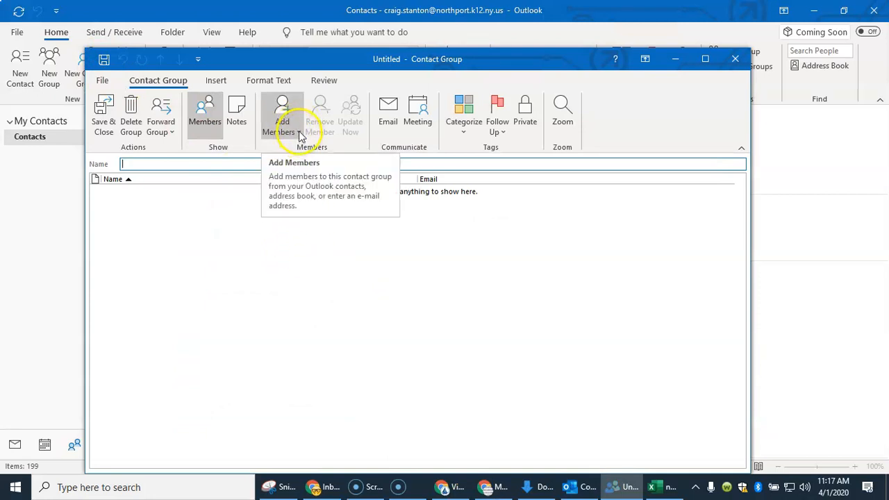
left_click(299, 133)
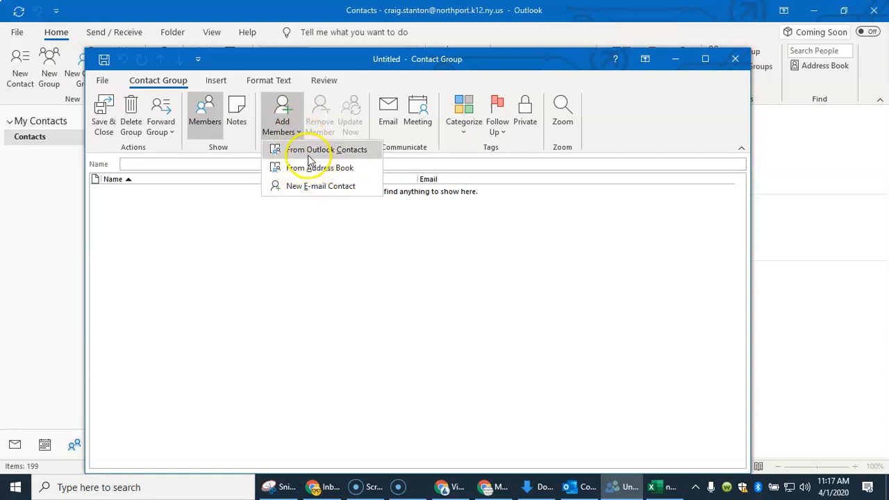
left_click(317, 148)
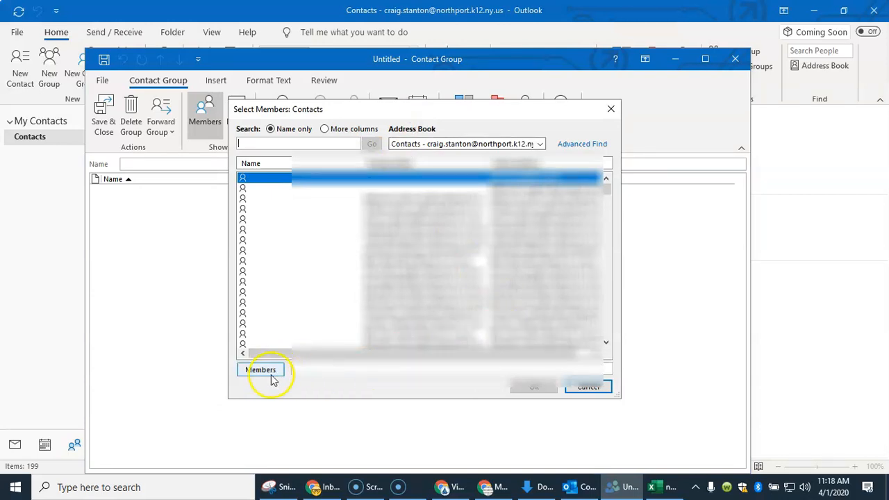
left_click(305, 368)
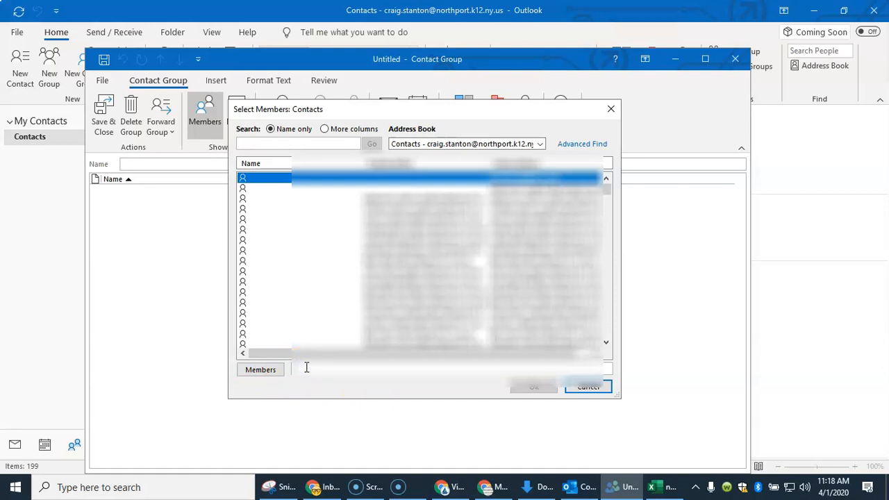
right_click(303, 368)
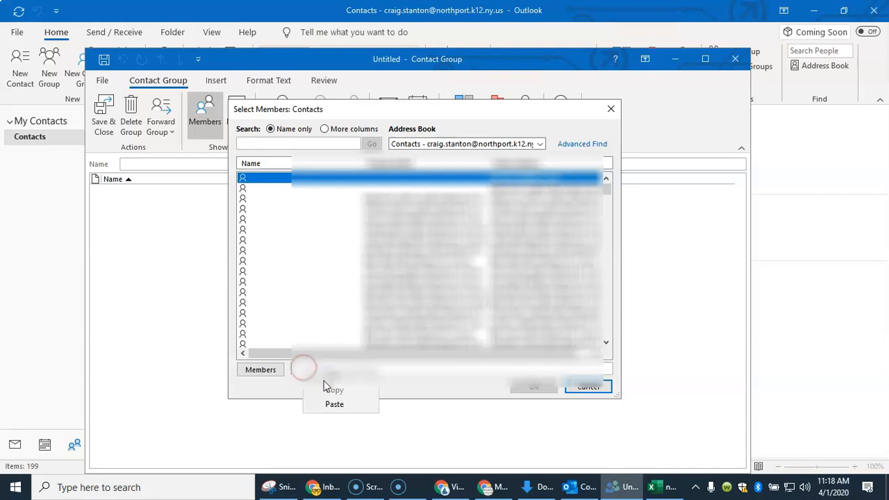
left_click(332, 405)
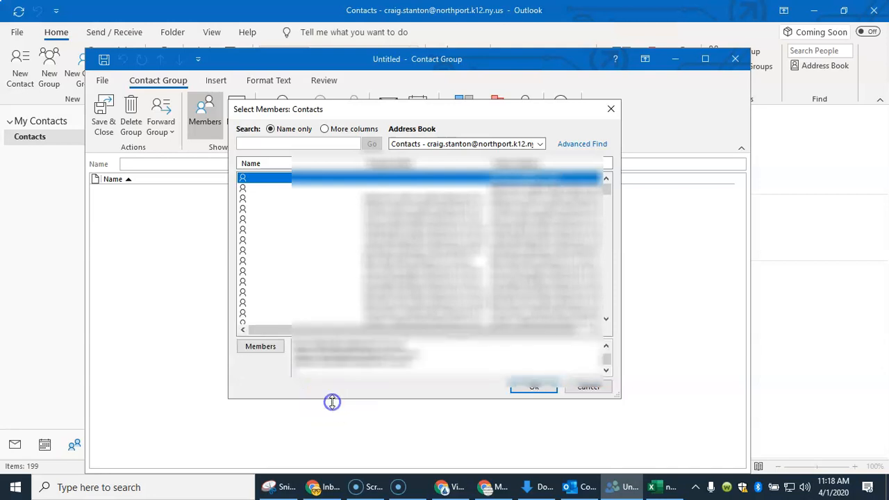
left_click(607, 347)
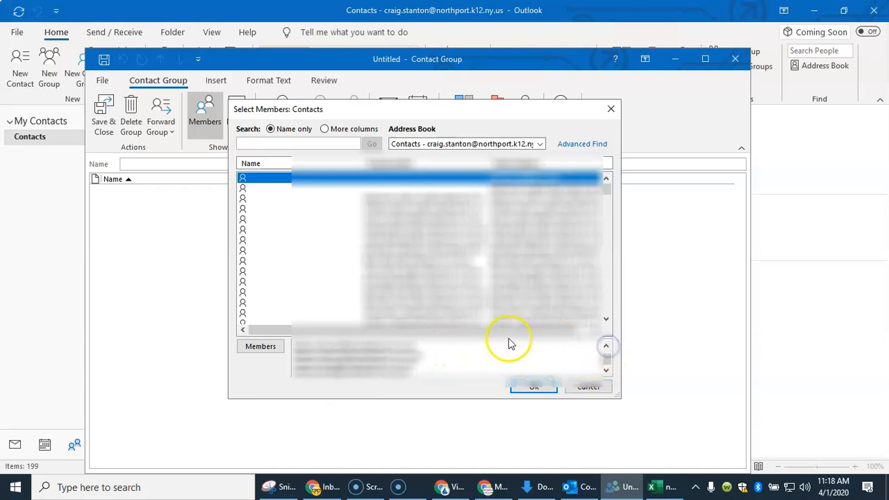
left_click(529, 388)
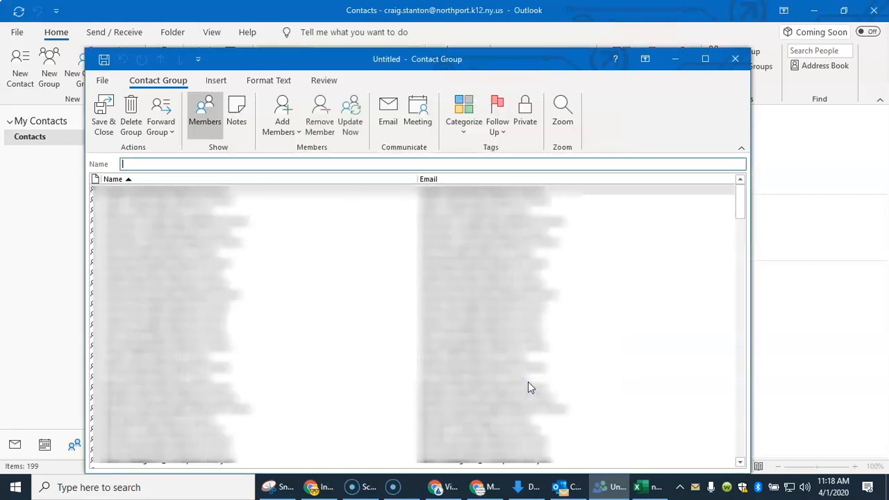
Save the contact group under the name NMS 2024 and search the contacts for nms.
left_click(126, 163)
left_click(102, 118)
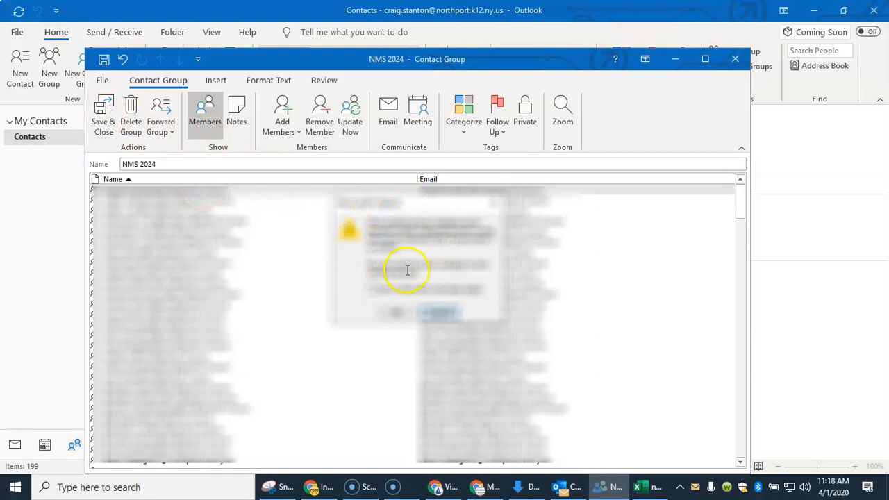
left_click(402, 313)
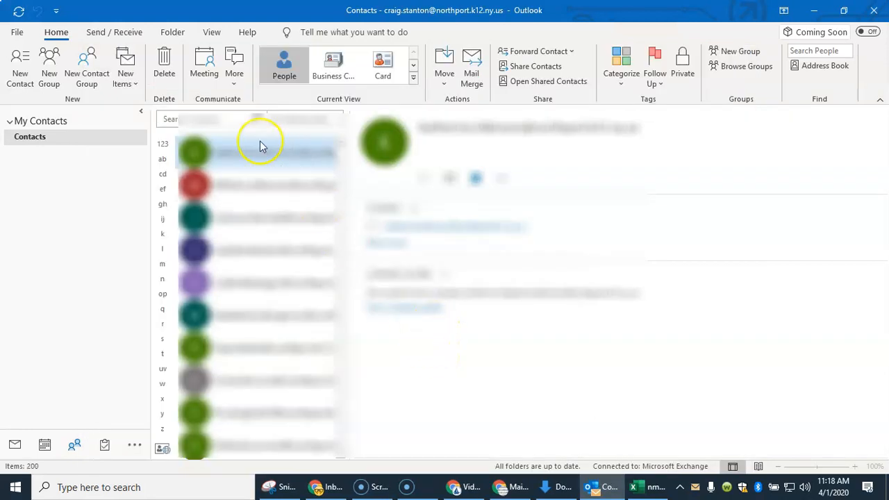
left_click(225, 120)
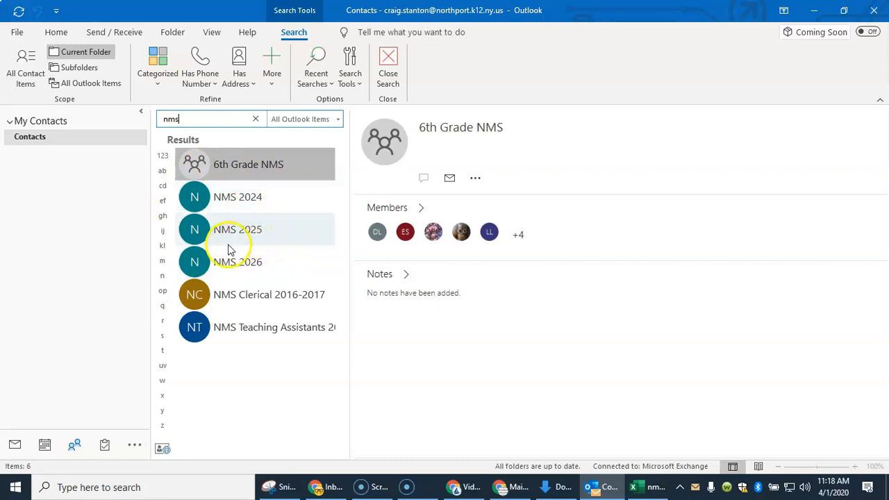
Return to the mailbox and start a new e-mail addressed to the NMS 2025 contact group.
left_click(15, 445)
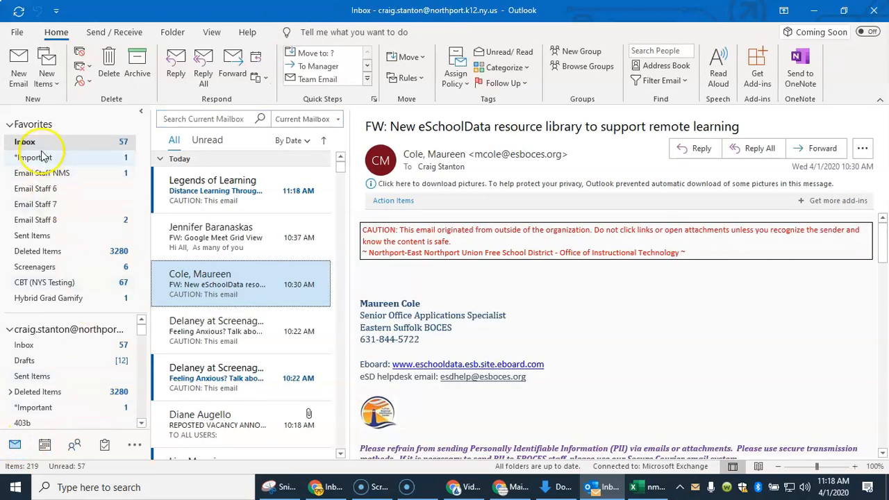
left_click(21, 67)
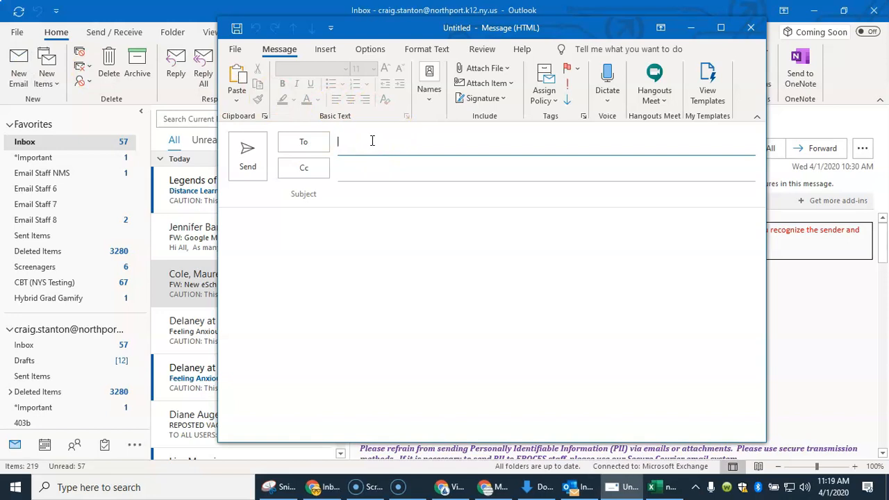
type("nms")
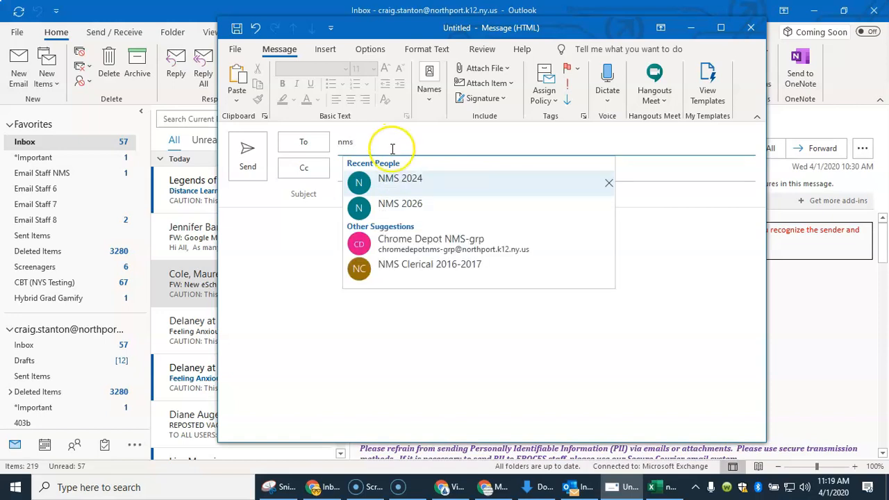
key("BackSpace")
key("BackSpace")
key("BackSpace")
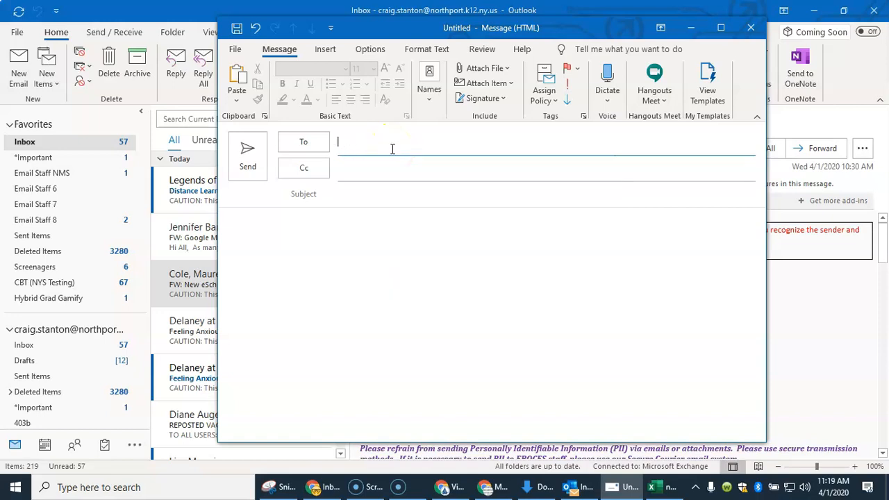
type("2025")
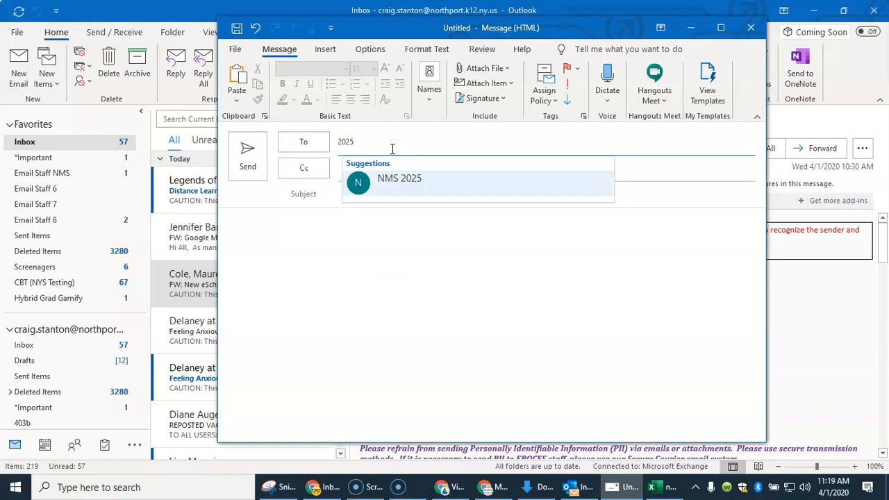
left_click(404, 179)
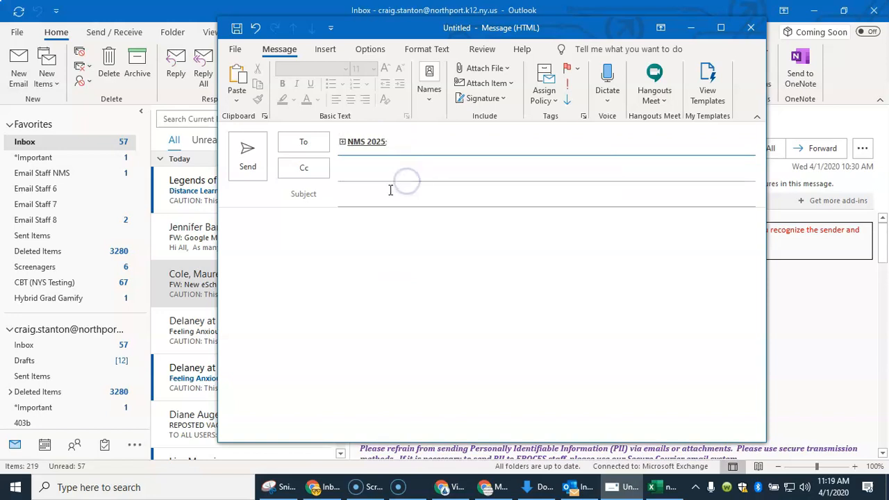
left_click(353, 192)
left_click(303, 239)
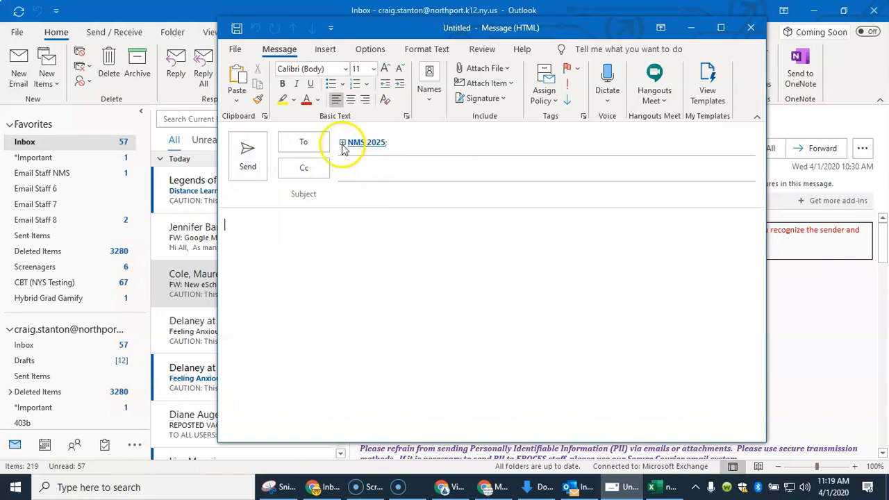
Expand the NMS 2025 group into its individual recipients and discard the message without saving it.
mouse_move(344, 146)
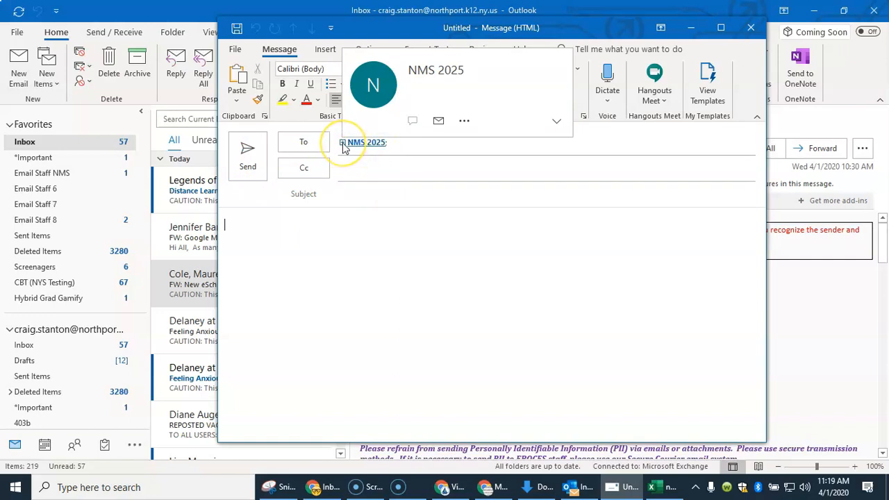
left_click(343, 147)
left_click(464, 264)
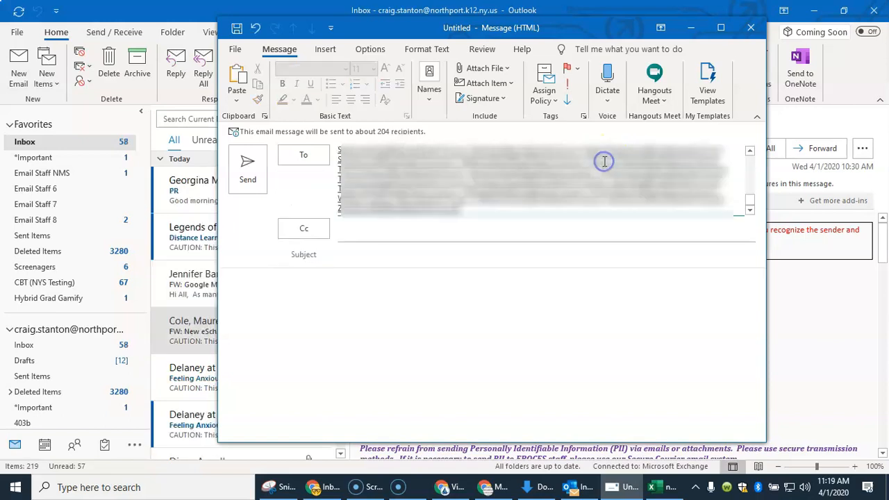
mouse_move(750, 199)
left_mouse_down()
mouse_move(748, 155)
mouse_move(750, 200)
left_mouse_up()
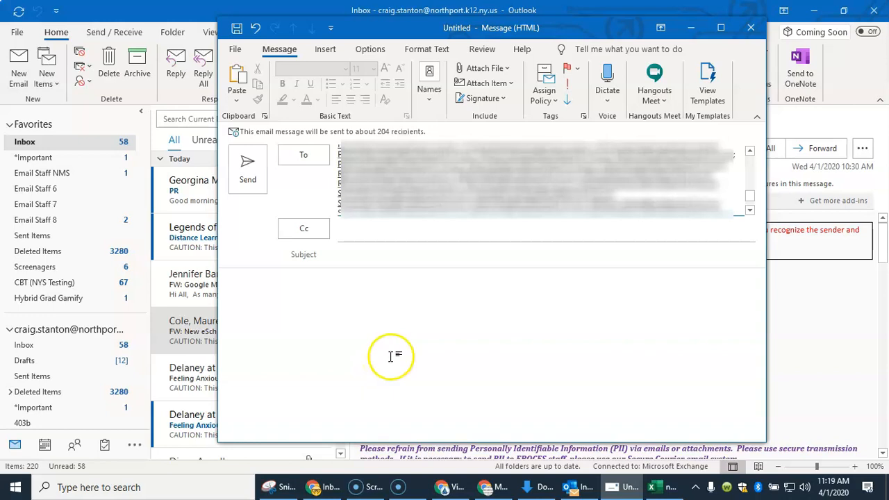
left_click(753, 29)
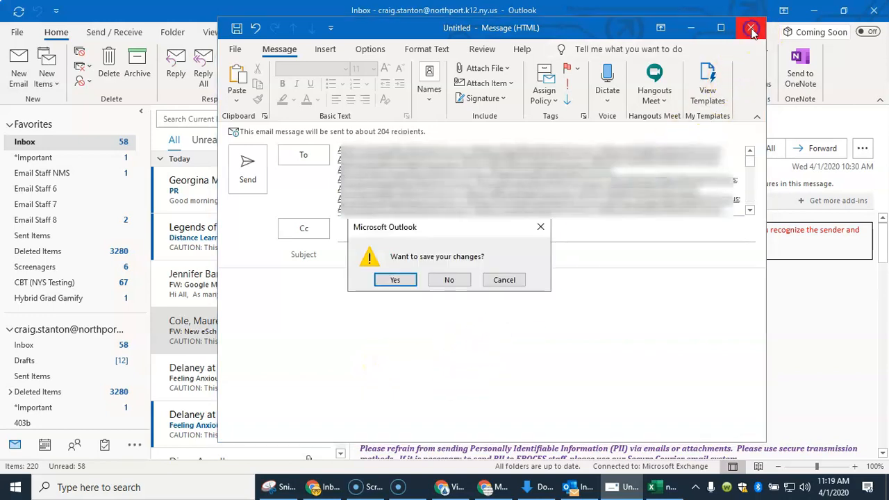
left_click(449, 280)
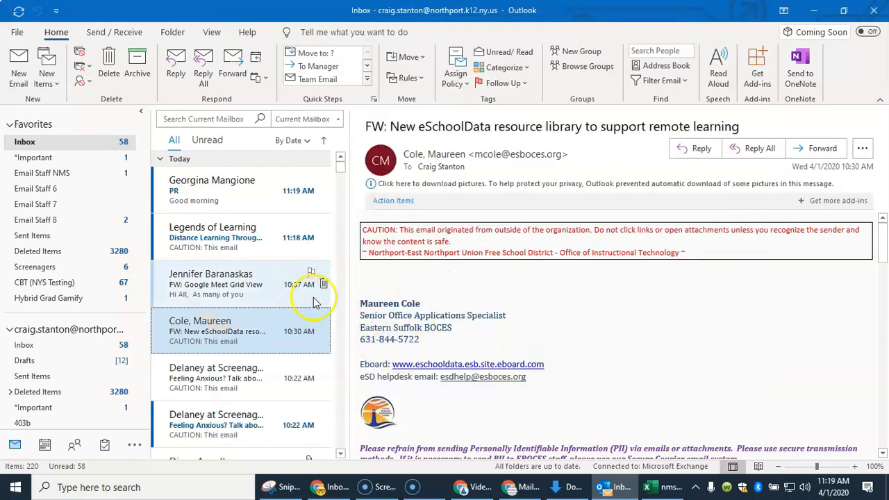
Start a new e-mail and address it to the sender's own school e-mail account from the recipient suggestions.
left_click(21, 69)
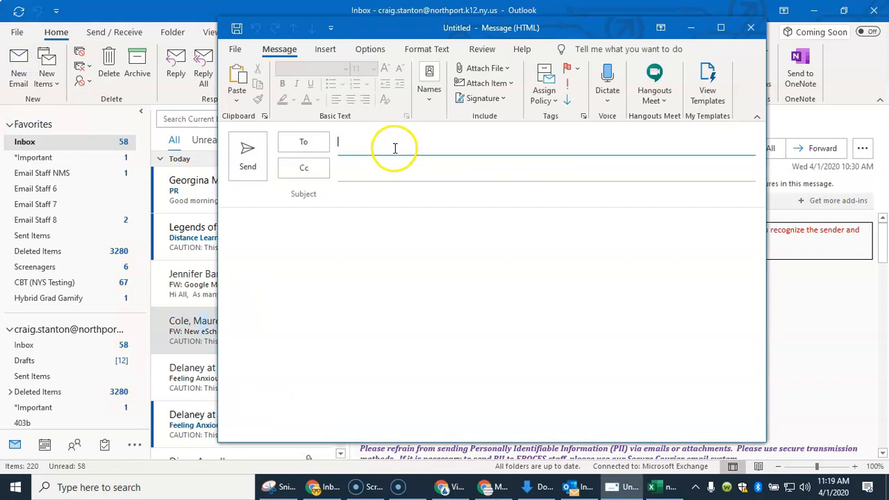
type("carig")
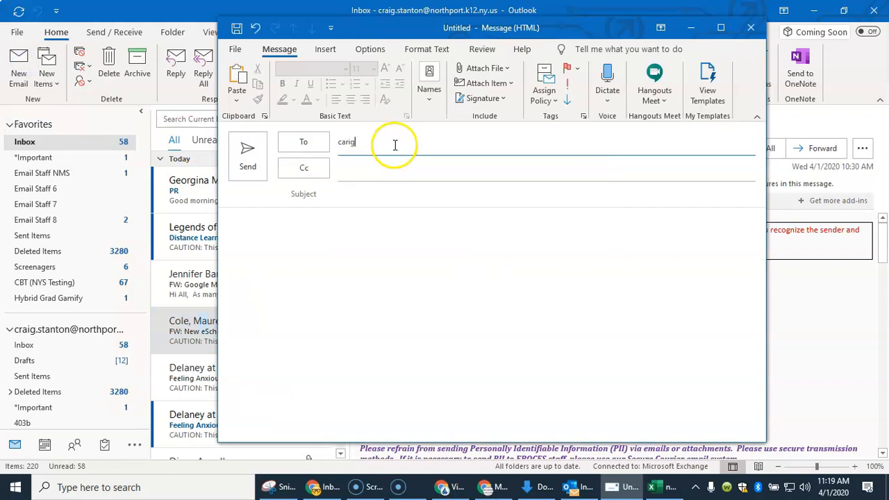
key("BackSpace")
key("BackSpace")
key("BackSpace")
key("BackSpace")
type("r")
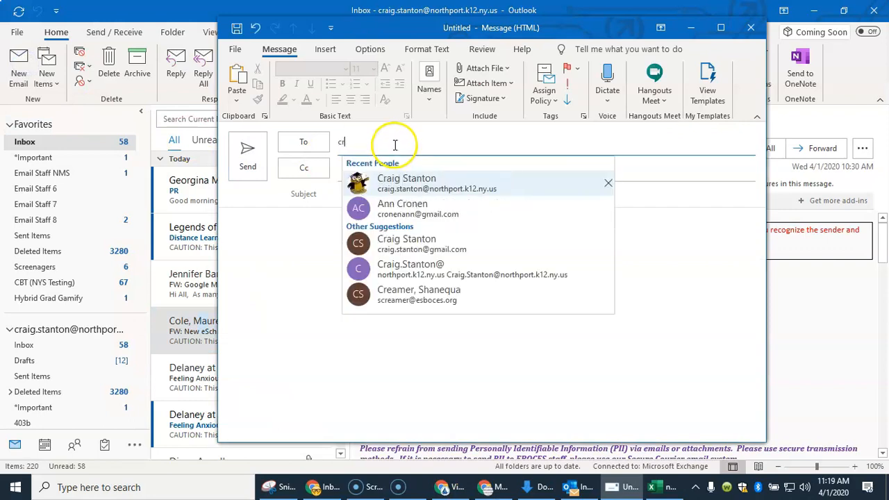
left_click(415, 185)
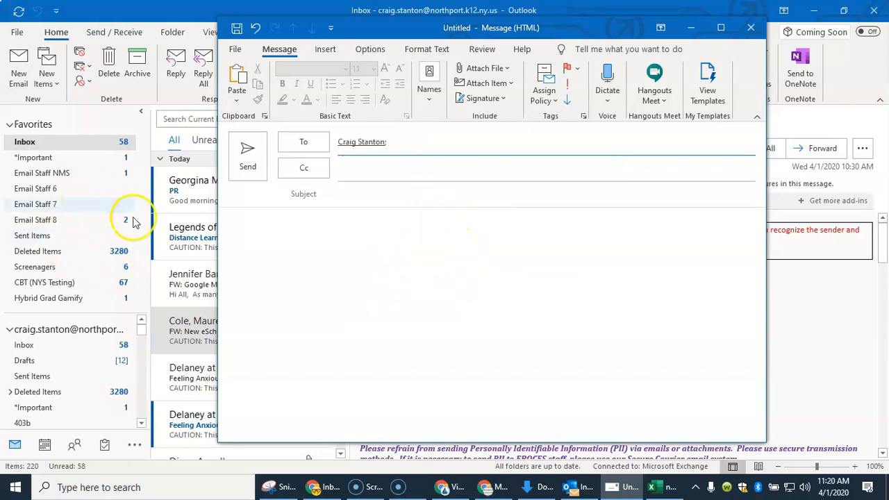
Move and narrow the message window to uncover the main window, and find the NMS 2025 group by searching the contacts for 2025.
left_click_drag(407, 28, 512, 37)
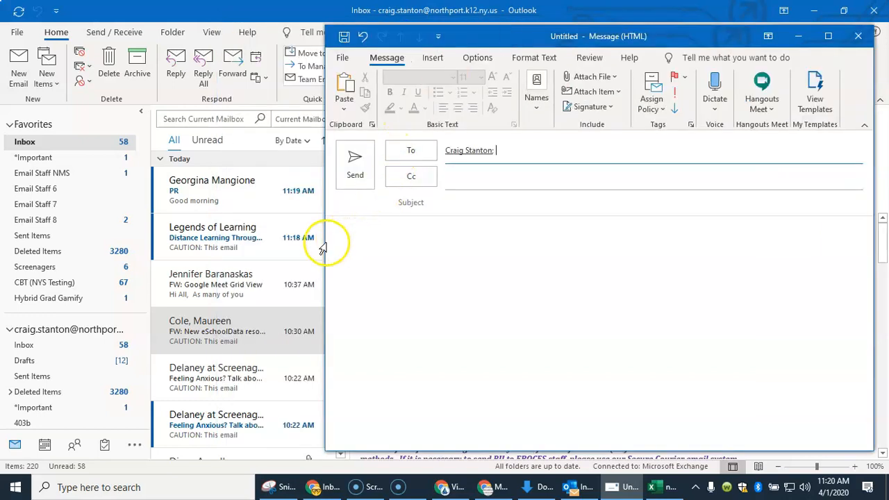
left_click_drag(325, 242, 502, 250)
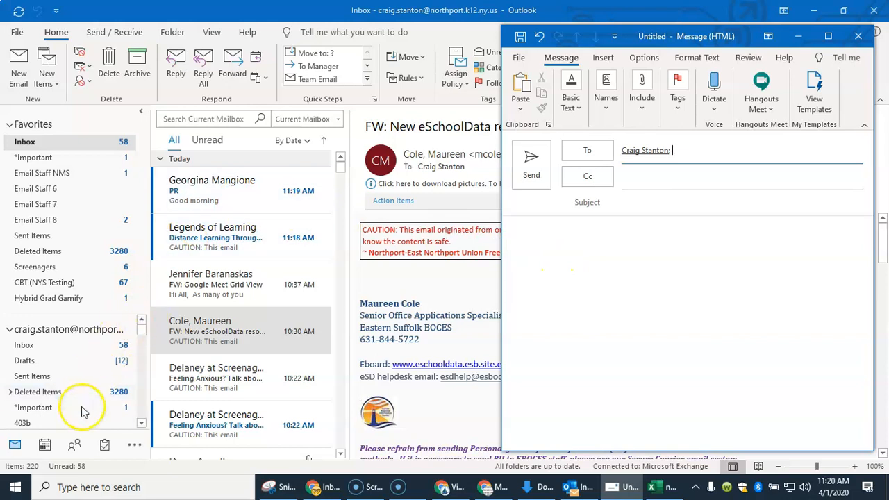
left_click(76, 448)
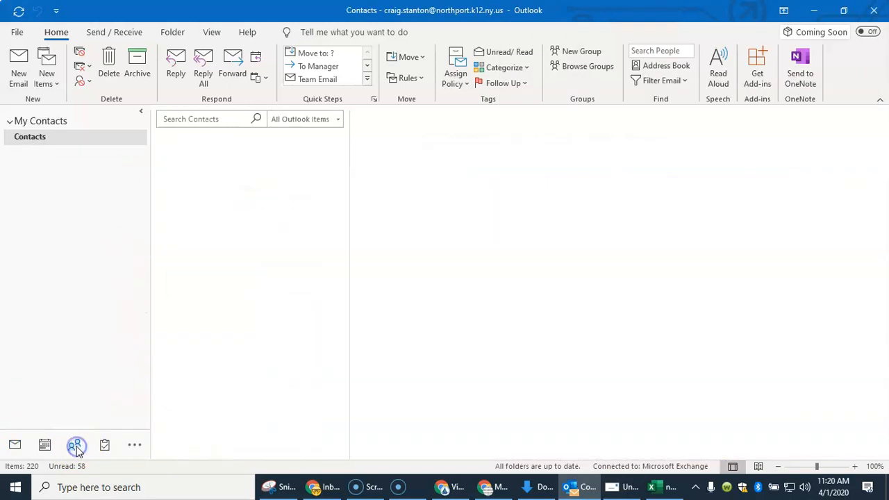
left_click(194, 120)
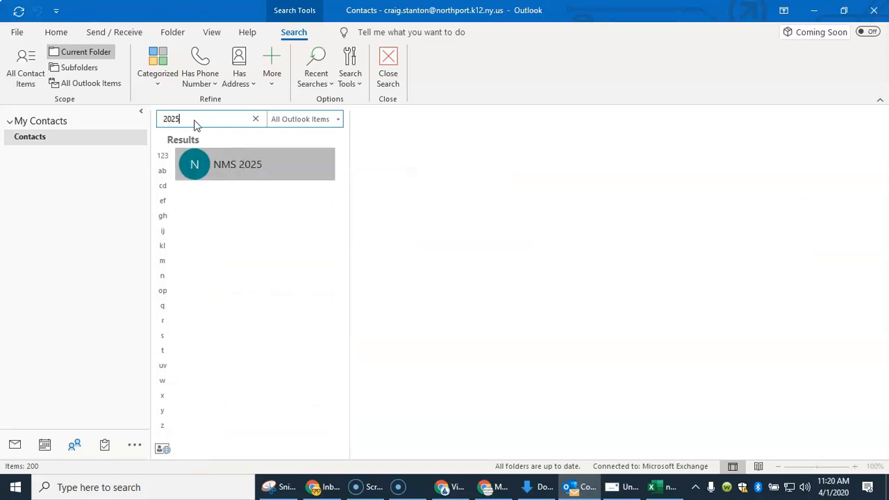
left_click(232, 162)
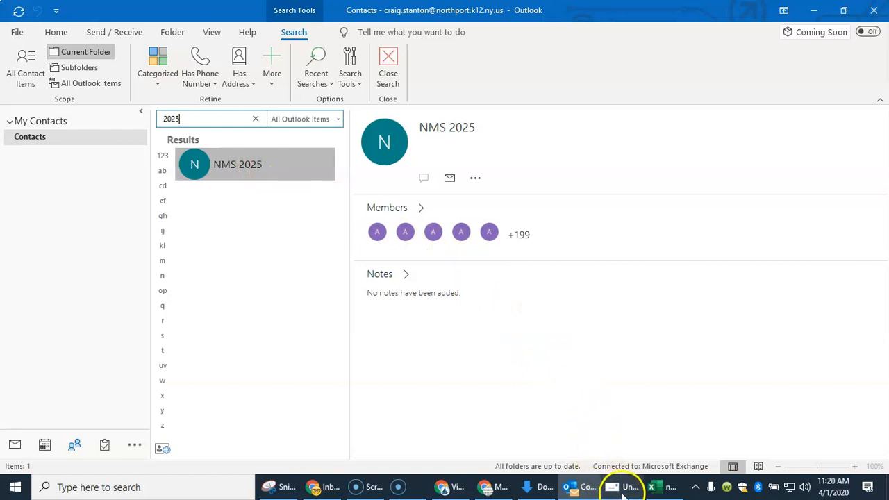
mouse_move(623, 491)
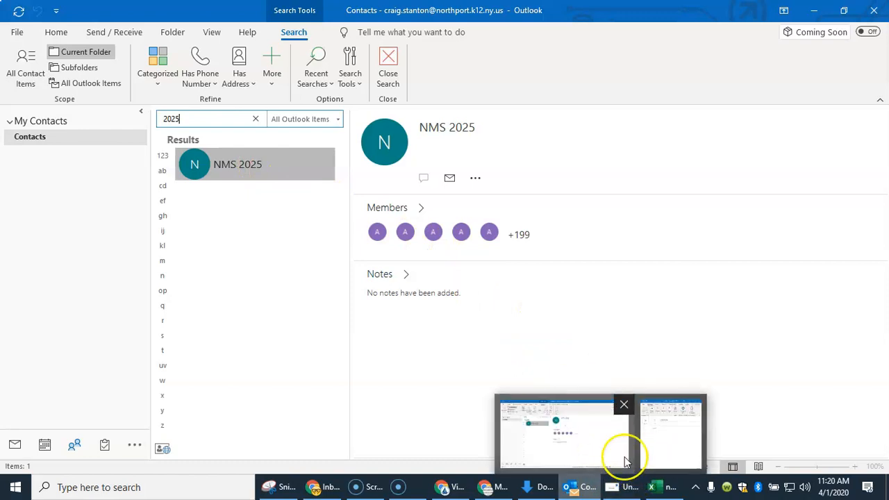
left_click(843, 11)
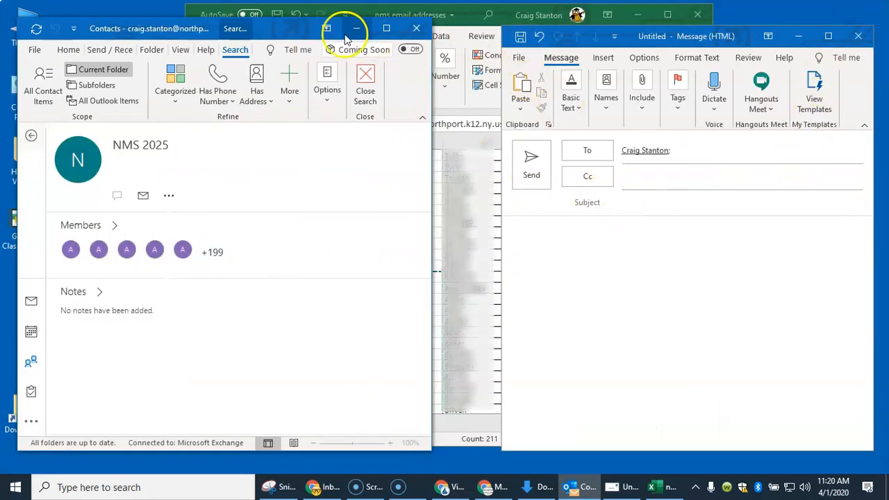
left_click_drag(271, 31, 296, 35)
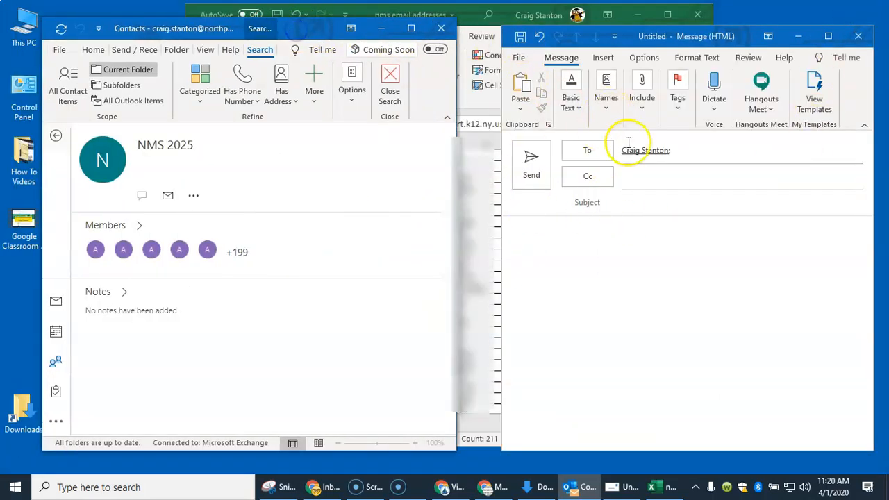
left_click(571, 36)
left_click(621, 162)
left_click(411, 27)
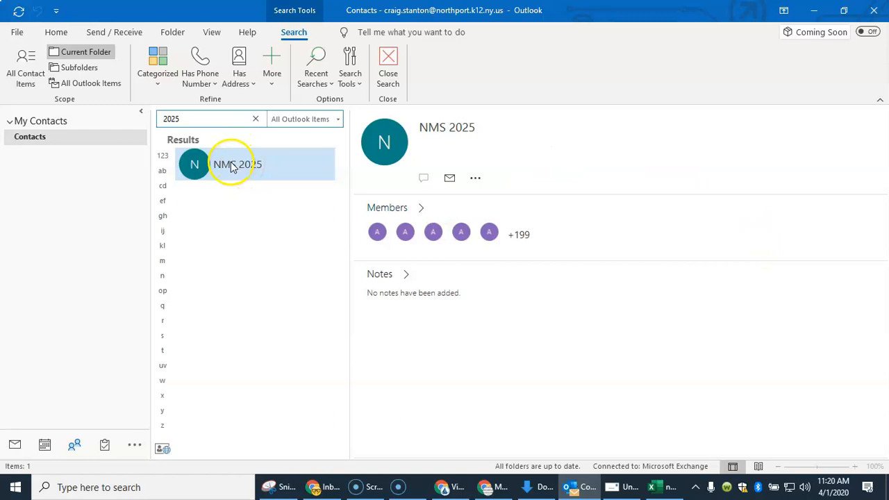
Attach the NMS 2025 contact group from the search results to the open message as an Outlook item.
left_click_drag(267, 203, 543, 394)
left_click_drag(608, 469, 621, 425)
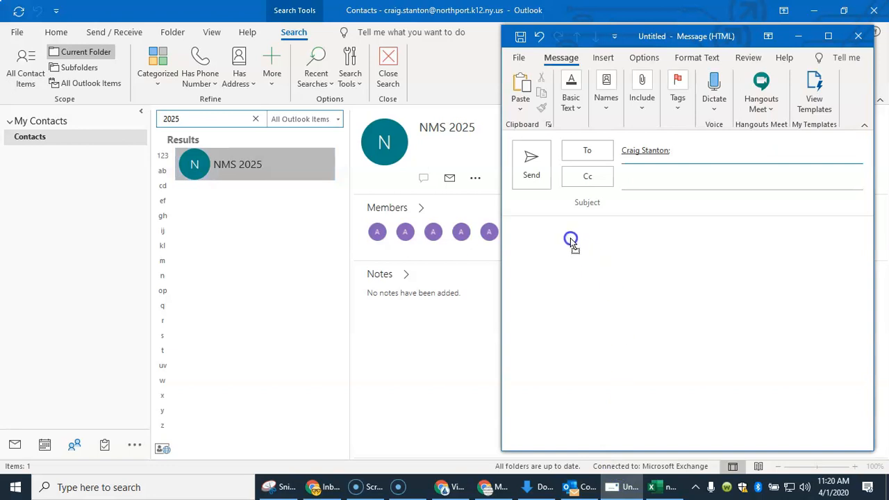
left_click_drag(570, 237, 570, 240)
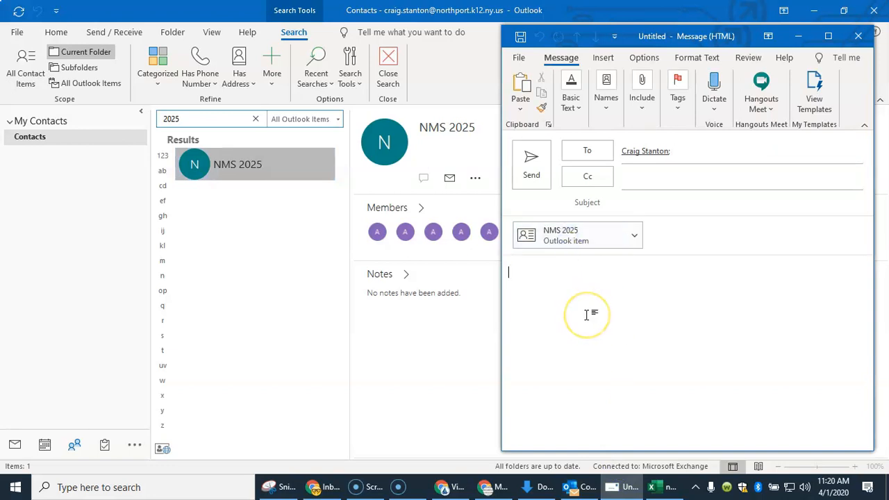
Give the message the subject 2025 contact list and send it.
left_click(629, 204)
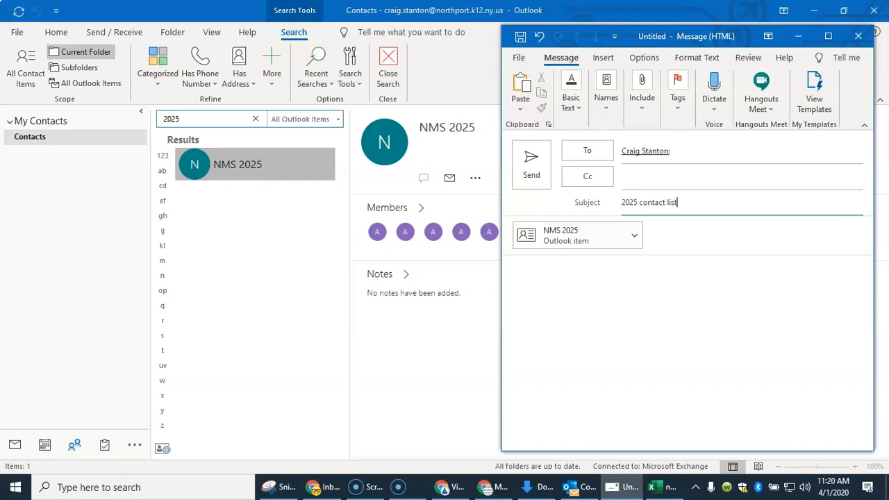
left_click(531, 170)
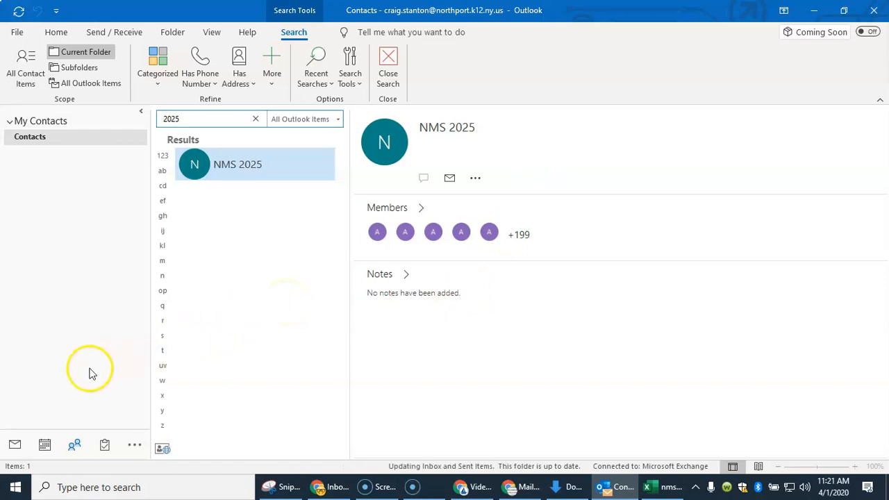
Open the received 2025 contact list message in the Inbox and add its NMS 2025 attachment to the contacts.
left_click(17, 448)
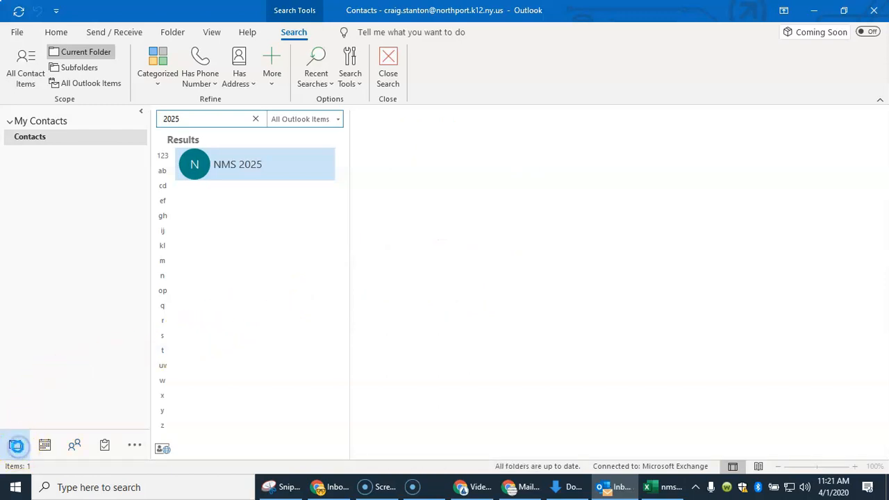
left_click(242, 187)
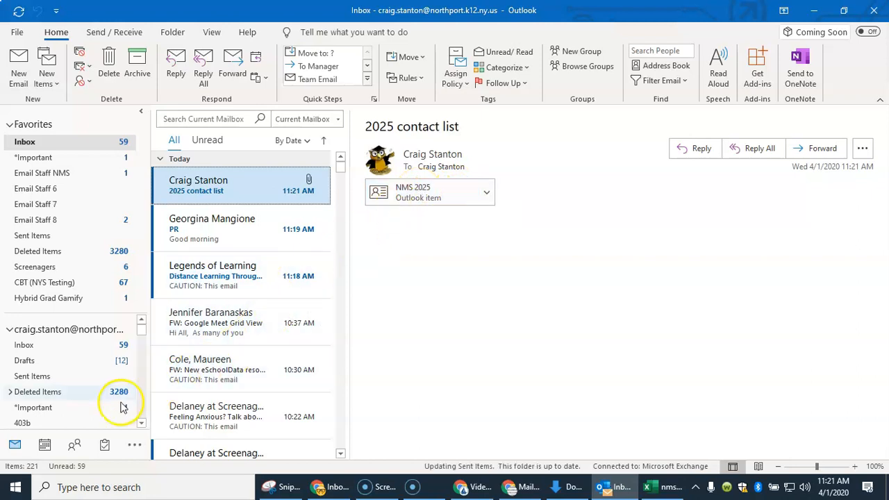
mouse_move(75, 448)
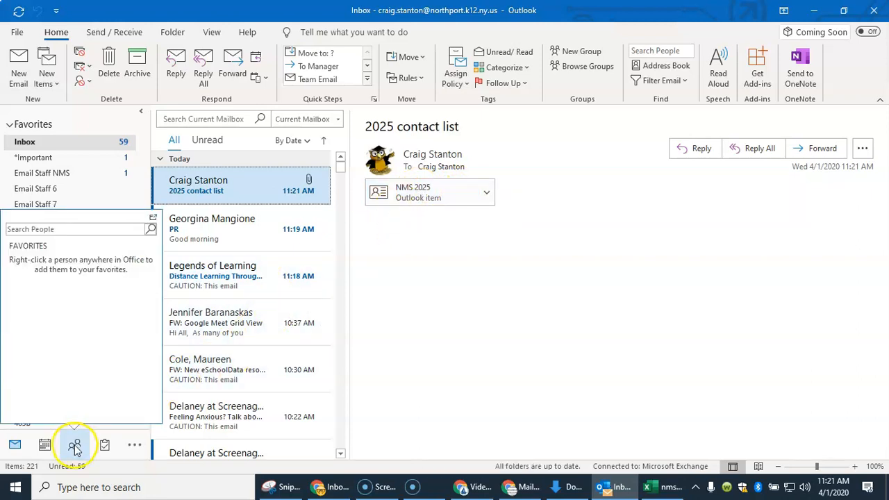
left_click(401, 194)
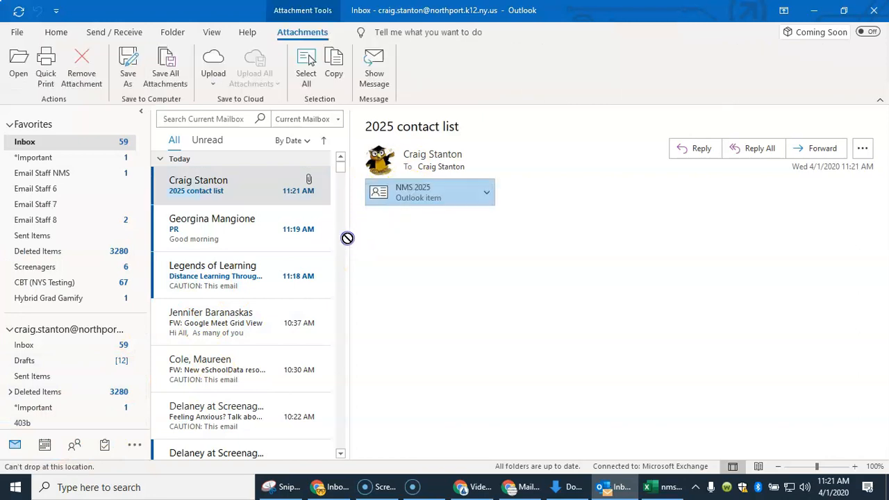
scroll(108, 420, "down", 1)
left_click_drag(107, 423, 76, 450)
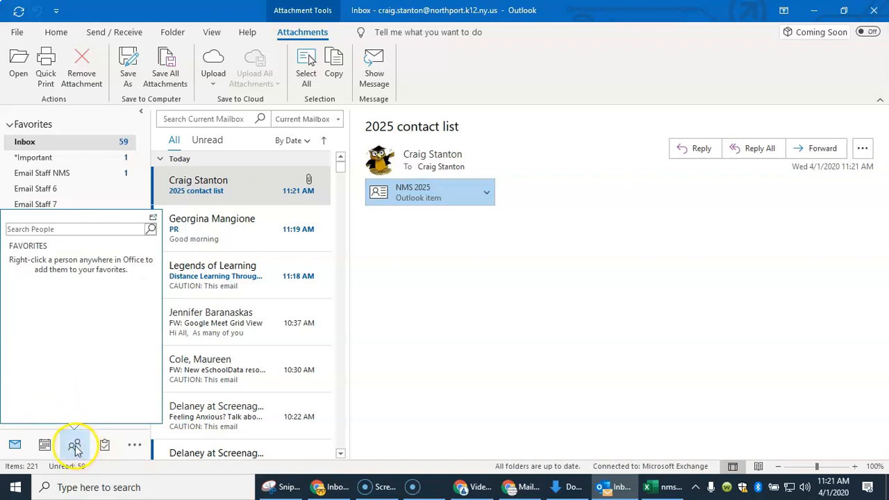
Search the contacts for 2025 and compare the matching NMS 2025 groups.
left_click(75, 448)
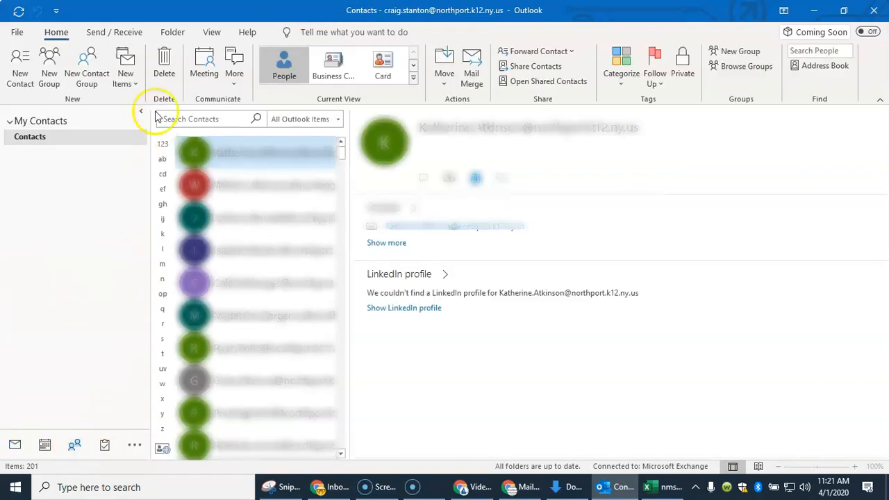
left_click(193, 120)
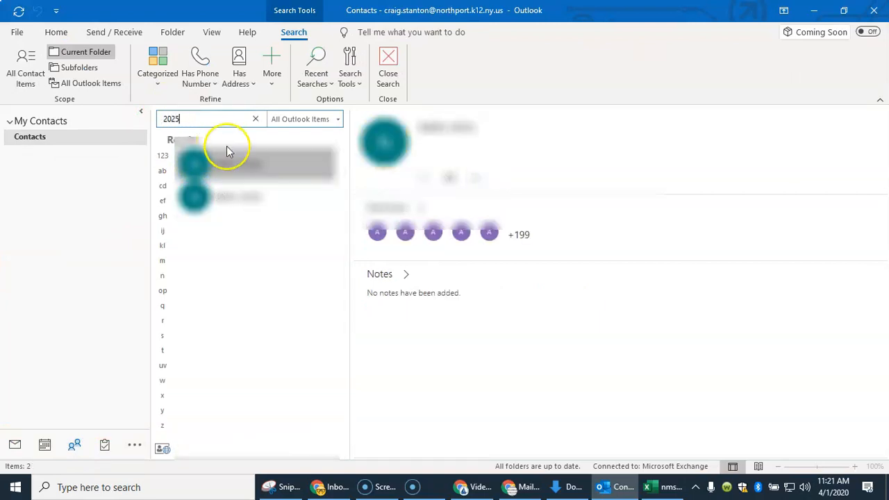
left_click(248, 198)
left_click(254, 166)
left_click(250, 196)
Delete the first, duplicate NMS 2025 group from the contacts.
left_click(256, 164)
right_click(256, 164)
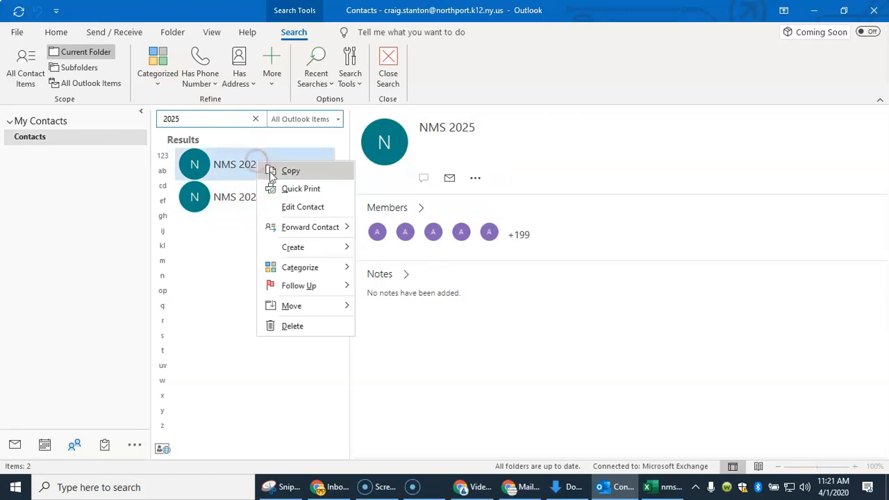
left_click(289, 324)
left_click(260, 304)
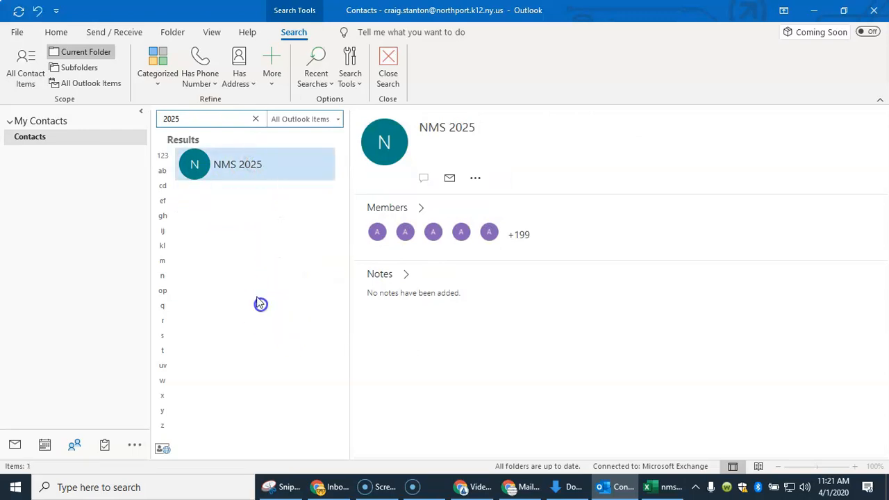